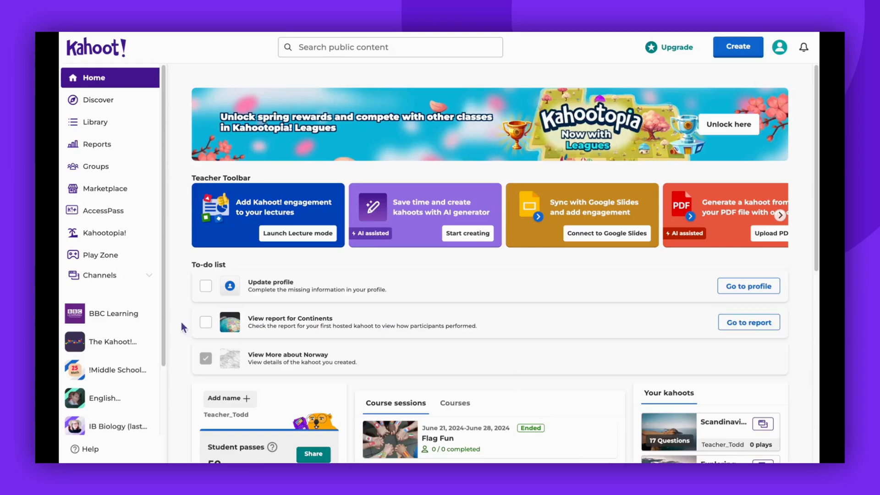
Step: Browse the Channels catalogue down to Star Wars™, Wikipedia and Science by Kahoot!
click(123, 276)
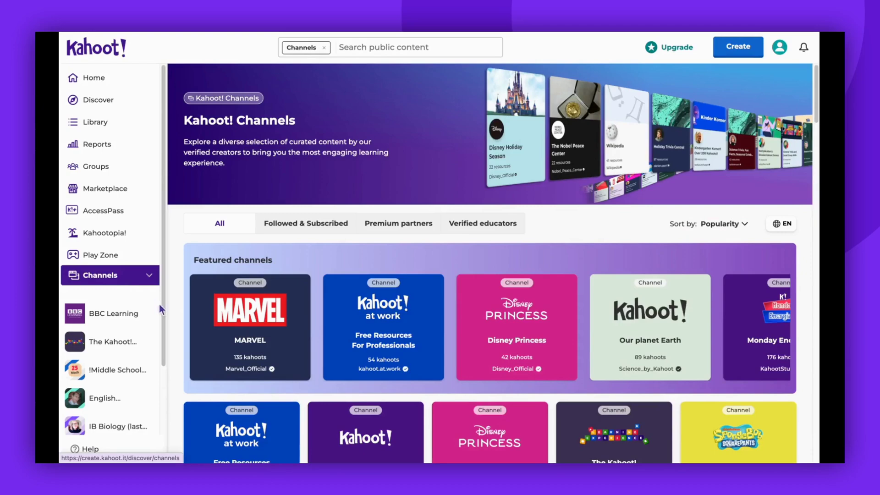
scroll(449, 292, down, 3)
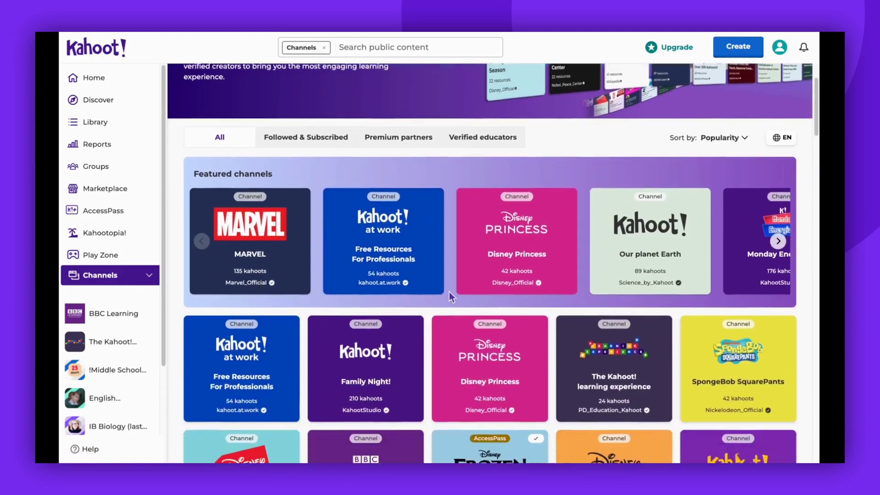
scroll(449, 293, down, 2)
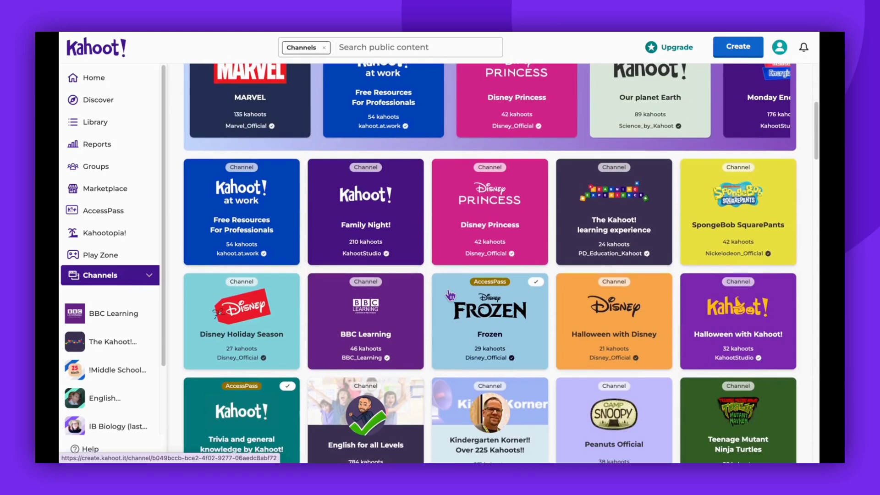
scroll(450, 293, down, 3)
scroll(450, 295, down, 5)
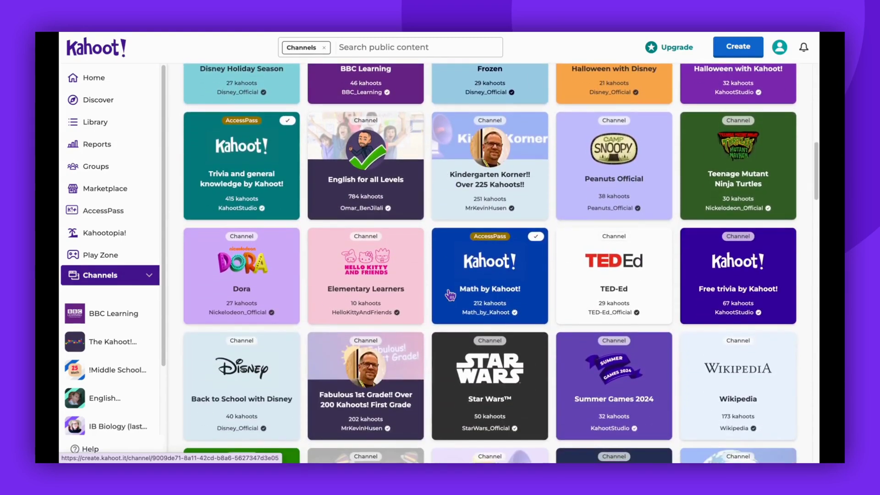
scroll(451, 294, down, 3)
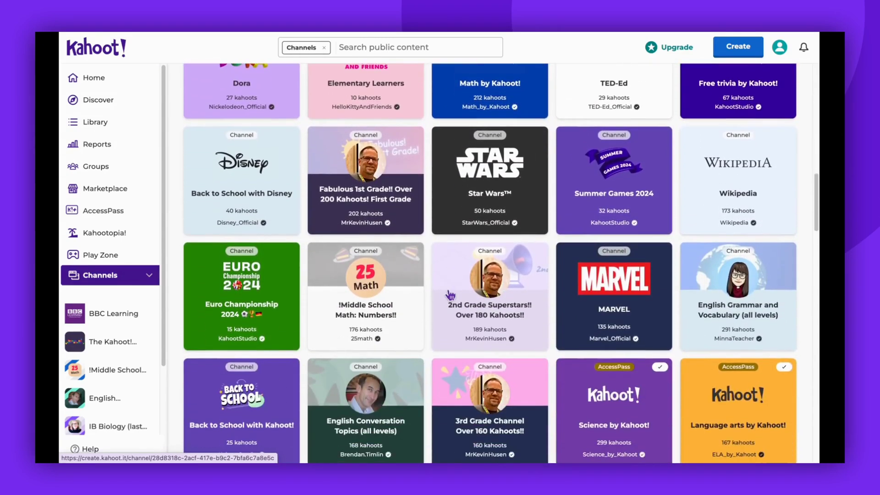
Step: Open the English Grammar and Vocabulary channel and show more Vocabulary A1 kahoots
click(693, 339)
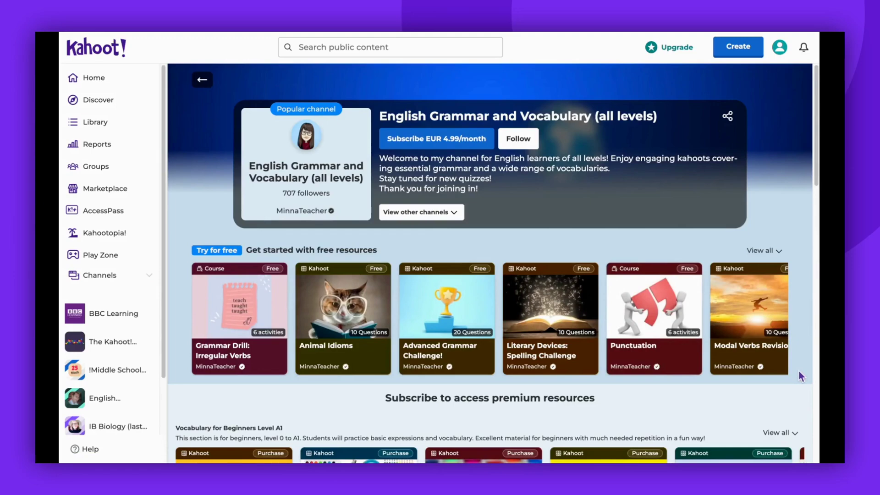
scroll(798, 370, down, 5)
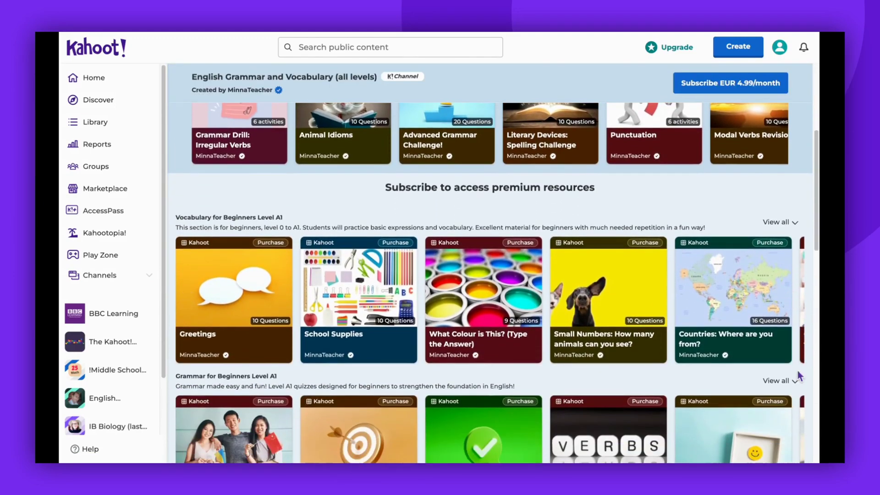
click(792, 302)
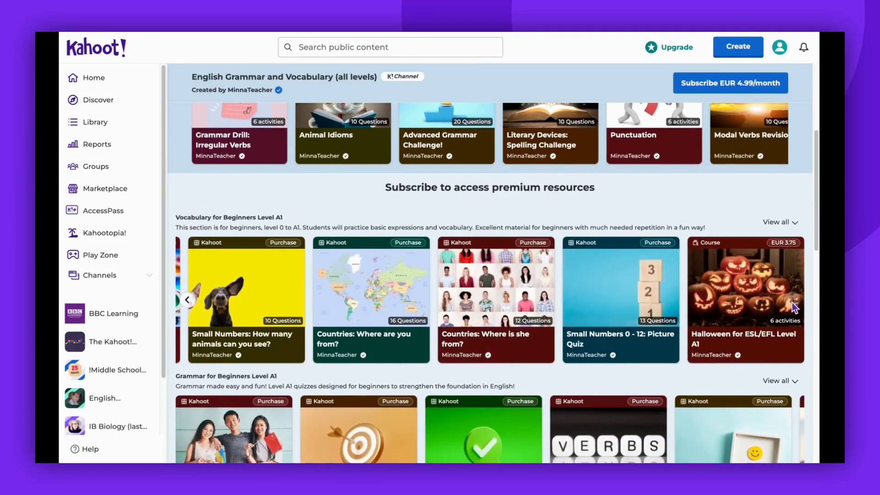
scroll(792, 302, down, 1)
scroll(792, 303, down, 6)
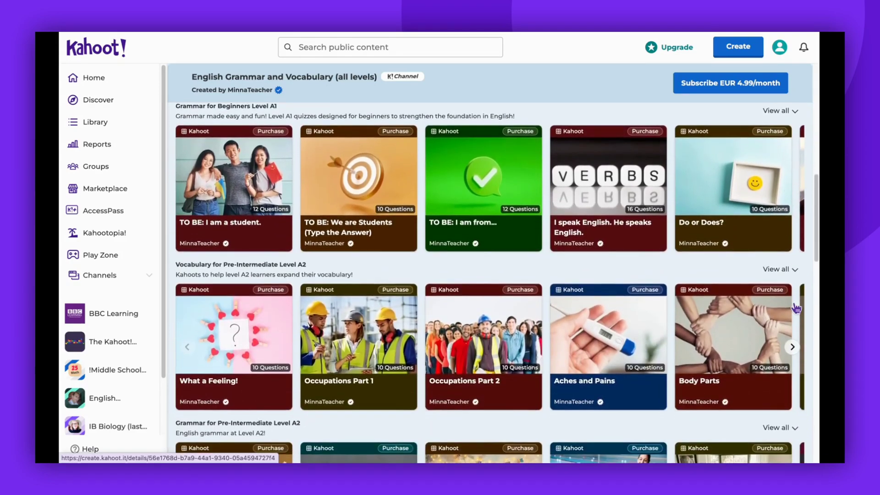
scroll(796, 308, down, 7)
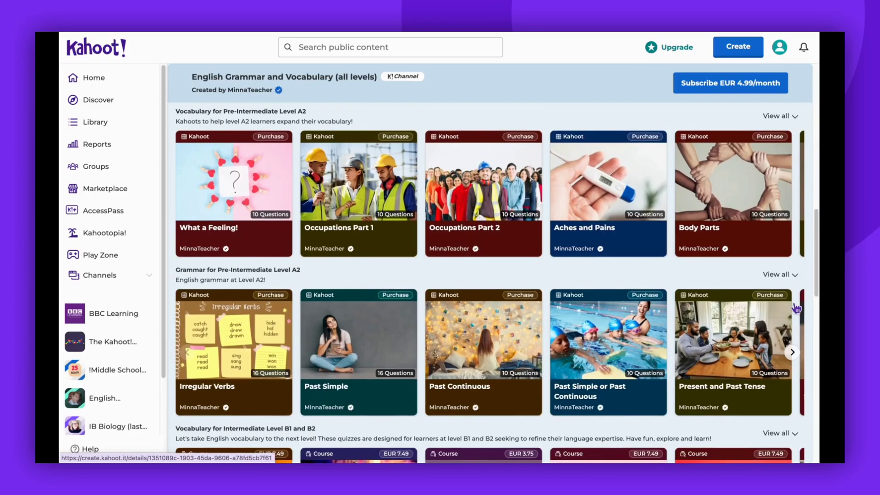
scroll(796, 308, down, 8)
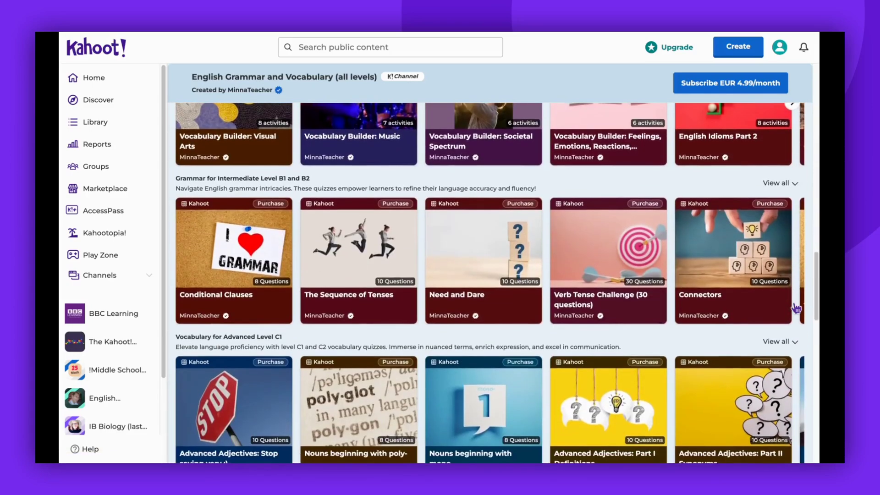
scroll(796, 308, down, 5)
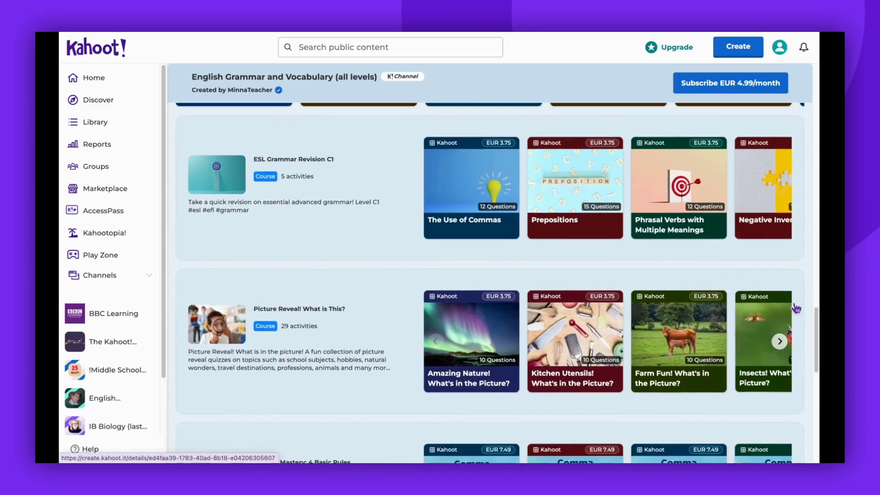
Step: Reveal more kahoots in the ESL Grammar Revision C1 course and keep browsing
click(780, 189)
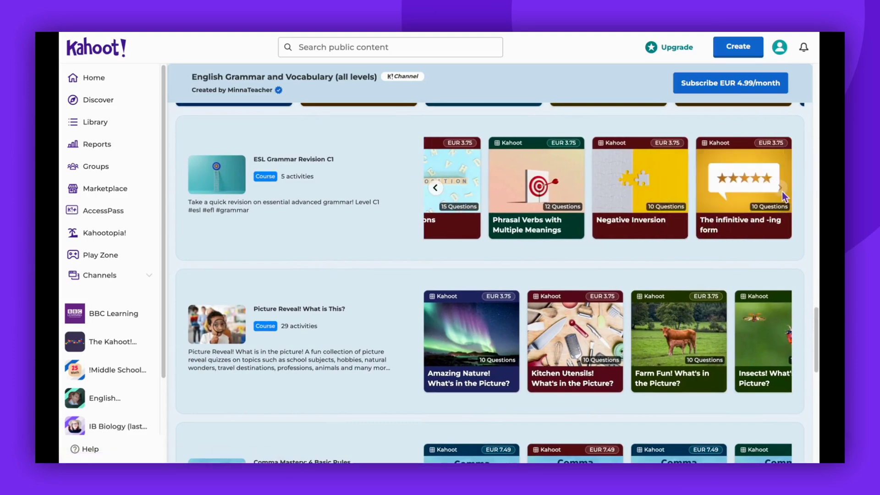
scroll(782, 191, down, 4)
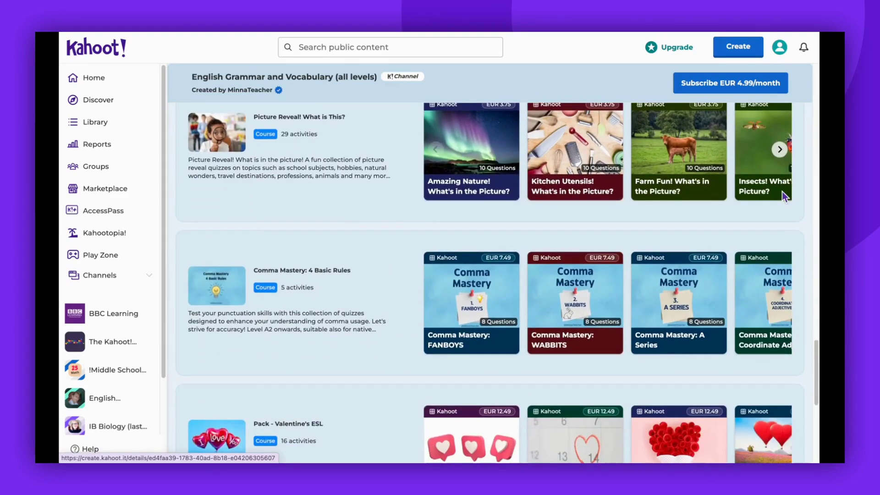
scroll(781, 191, down, 3)
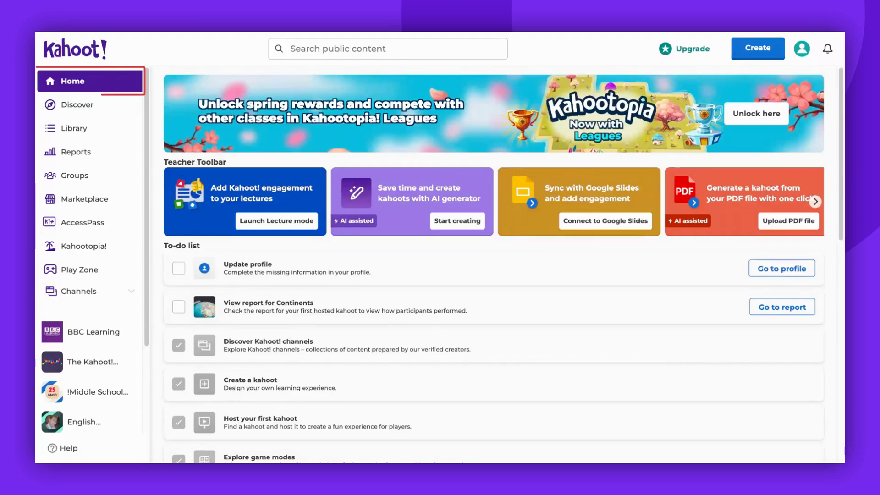
Step: Go to the verified profile page through Add content in the Verified profile panel
scroll(367, 349, down, 10)
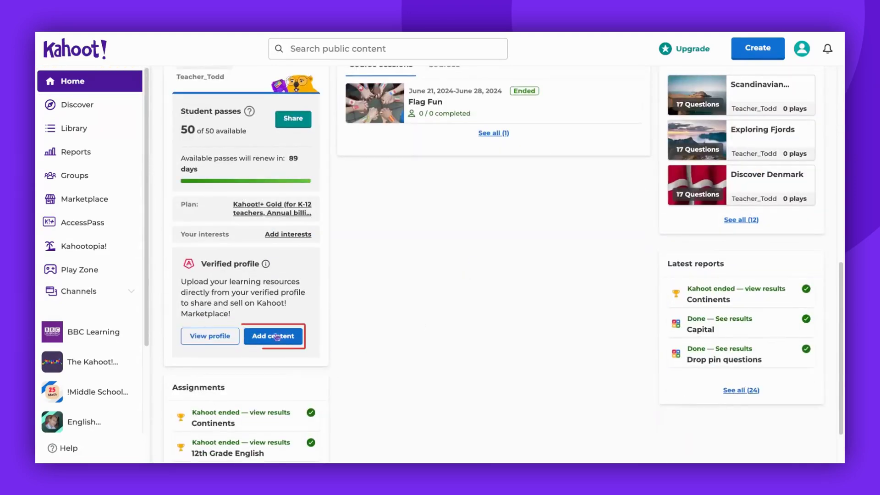
click(273, 336)
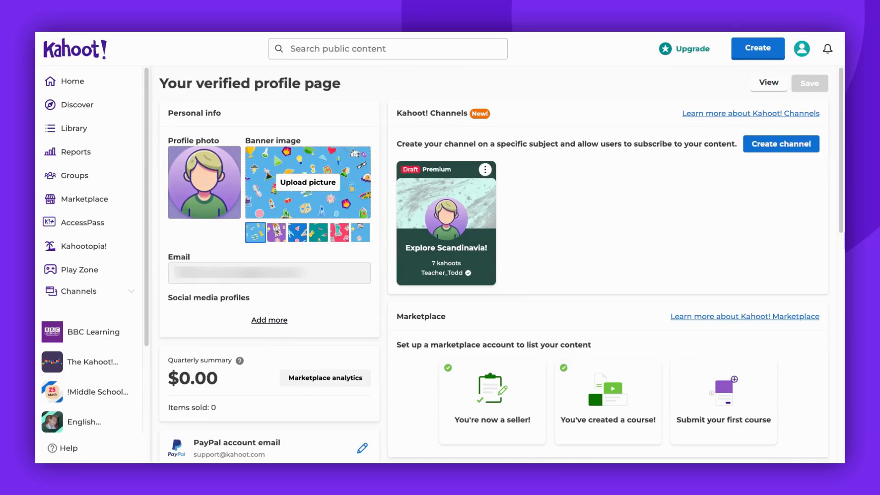
click(468, 224)
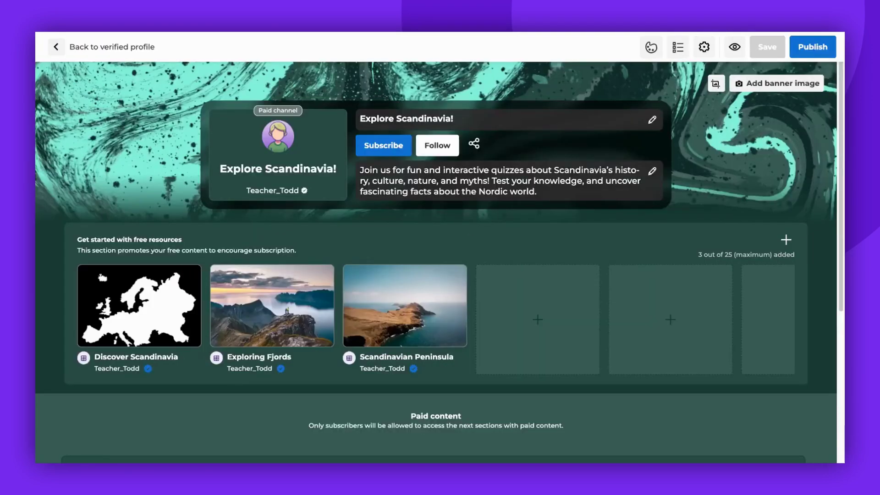
scroll(436, 258, down, 5)
scroll(436, 259, up, 5)
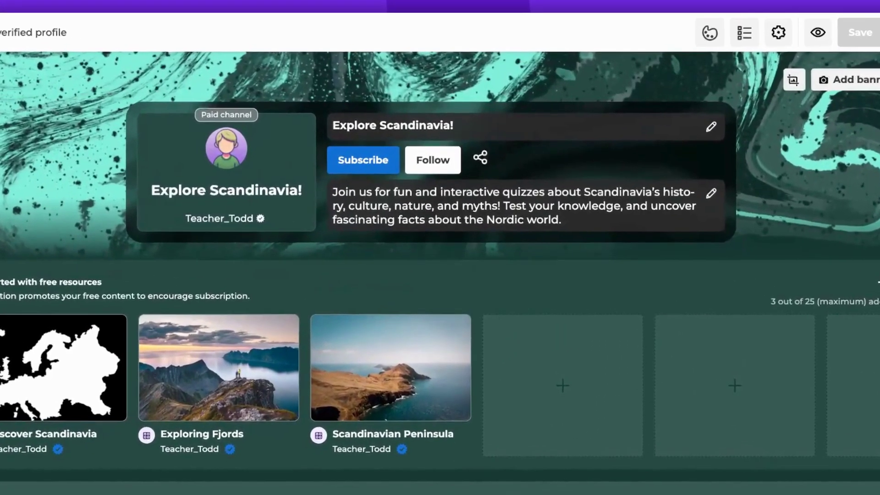
click(711, 127)
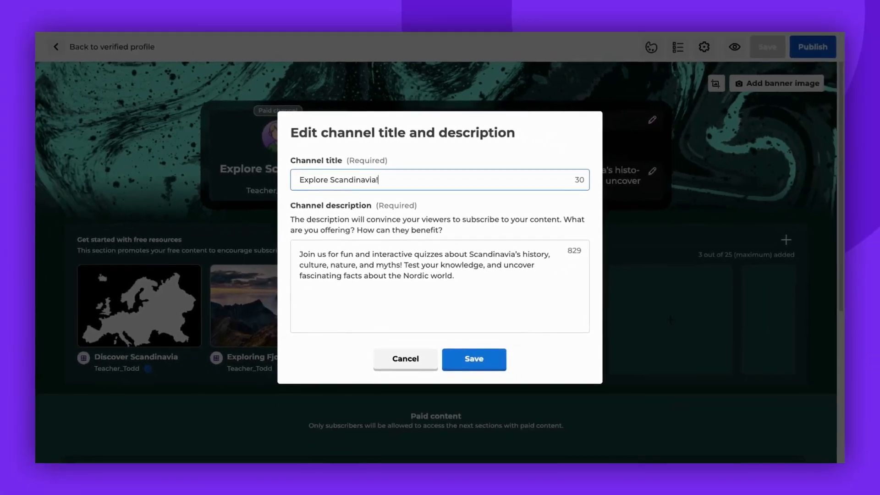
key(Escape)
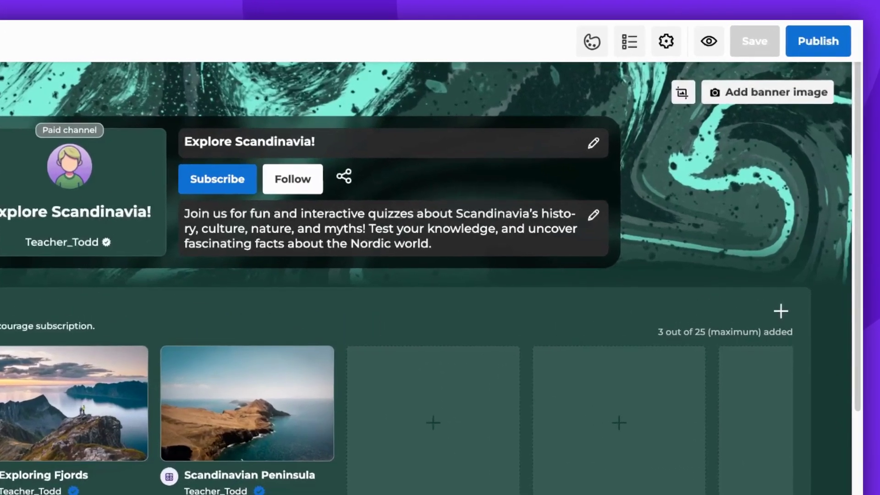
click(809, 98)
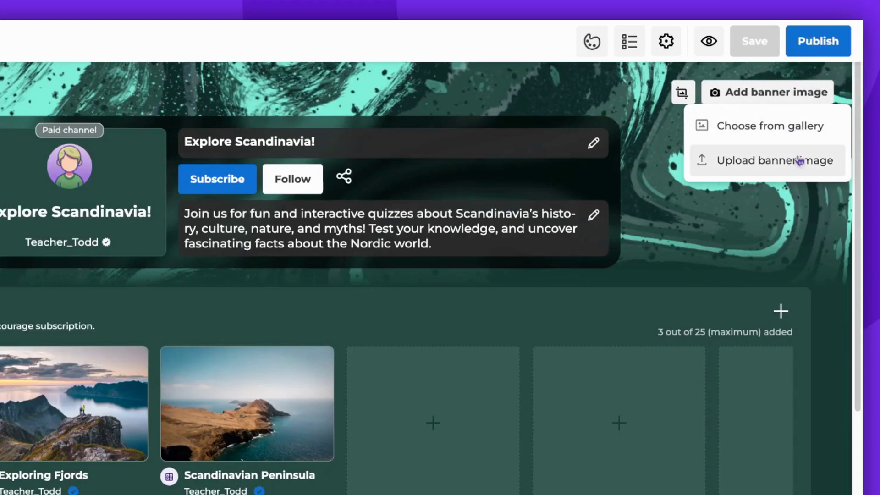
click(809, 93)
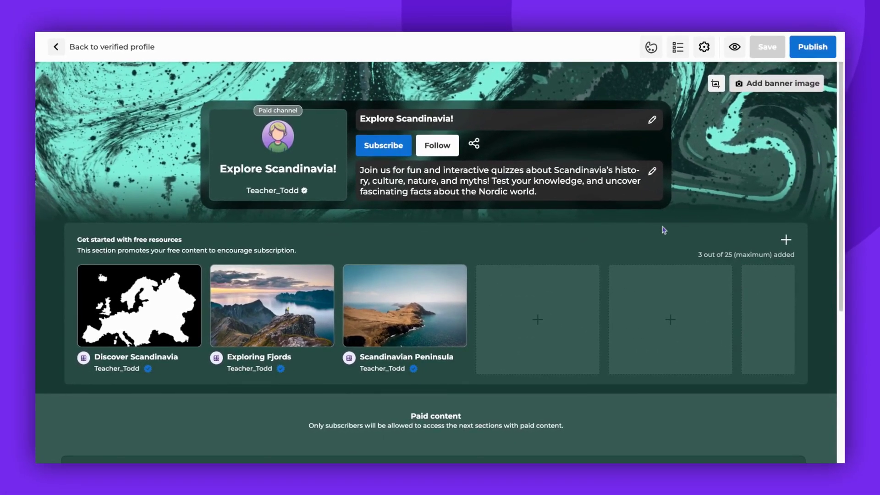
scroll(660, 231, down, 3)
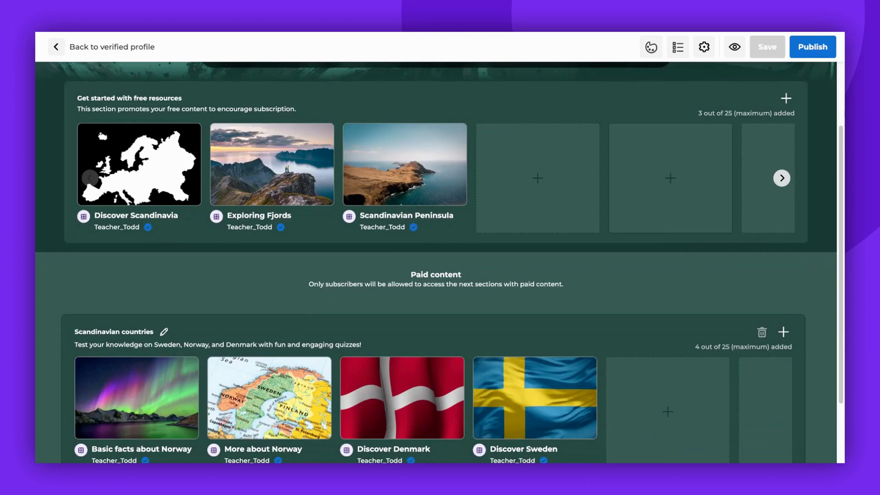
scroll(439, 262, down, 1)
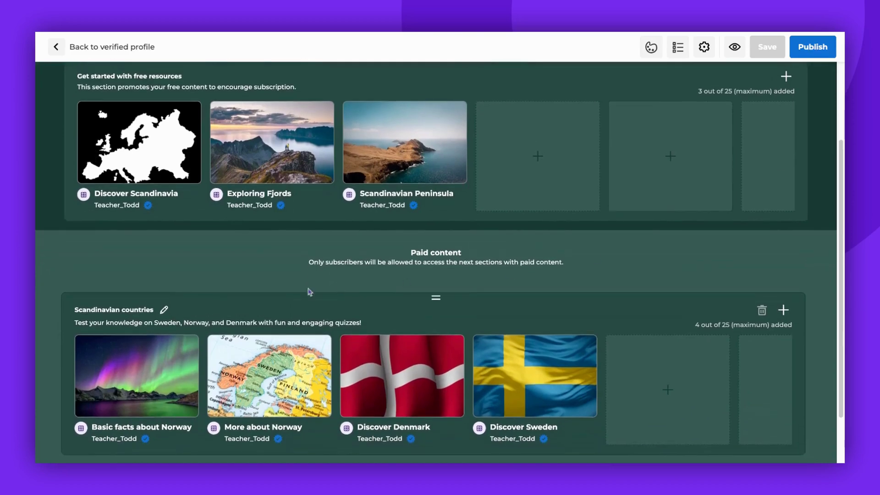
click(164, 310)
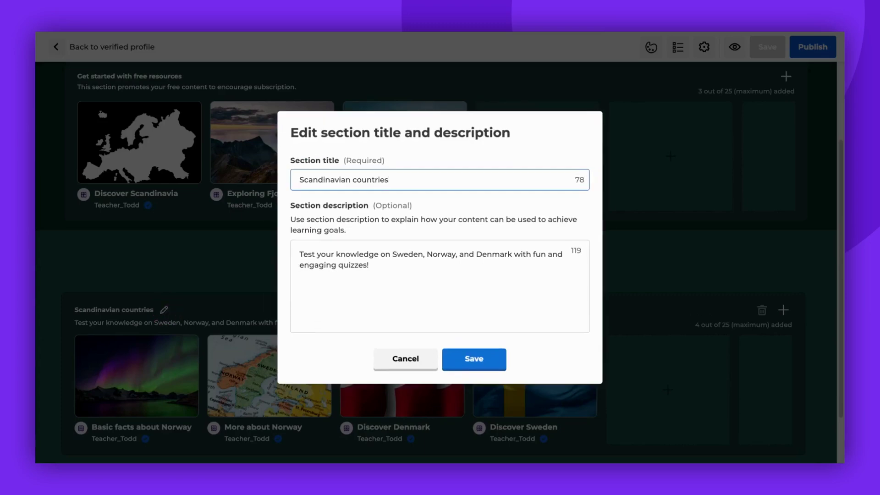
key(Return)
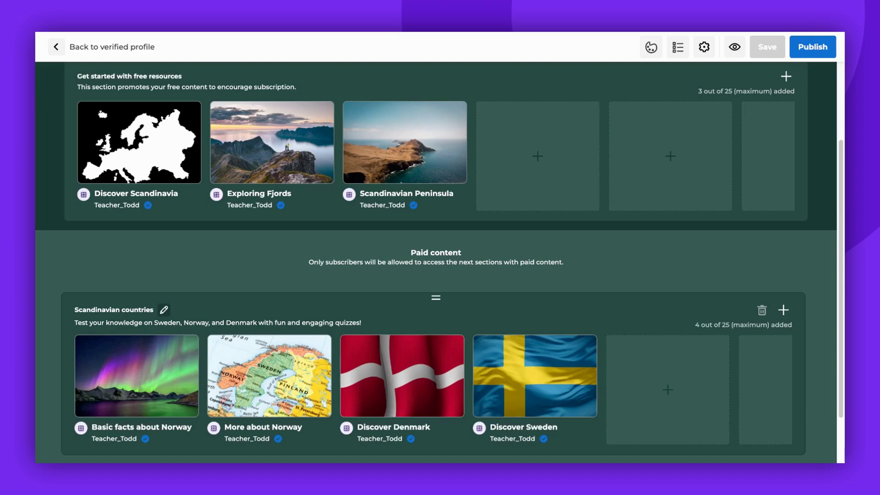
scroll(138, 376, down, 2)
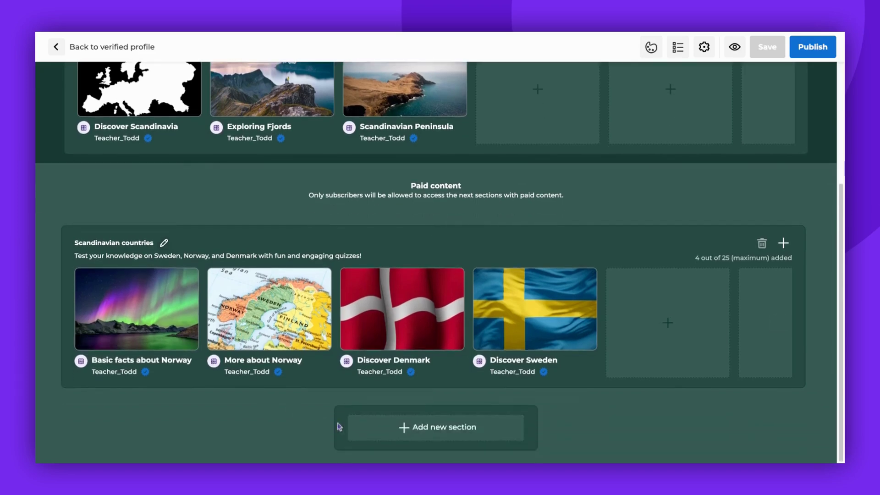
click(366, 426)
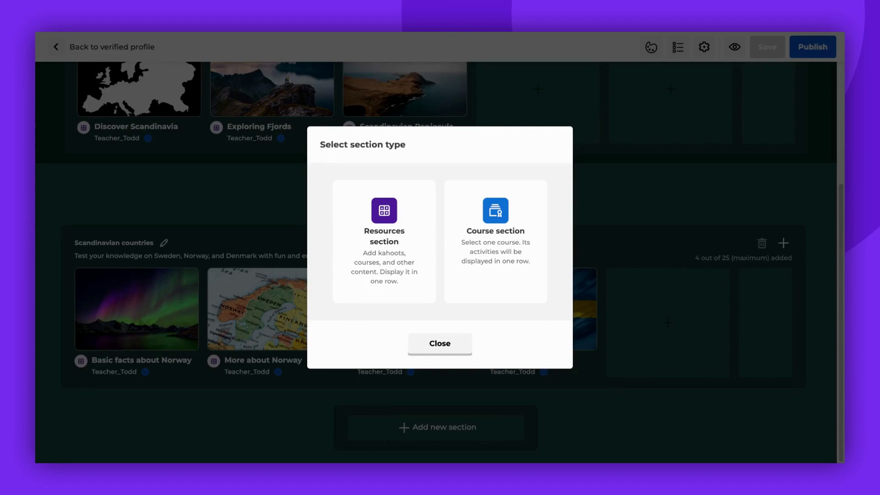
click(435, 350)
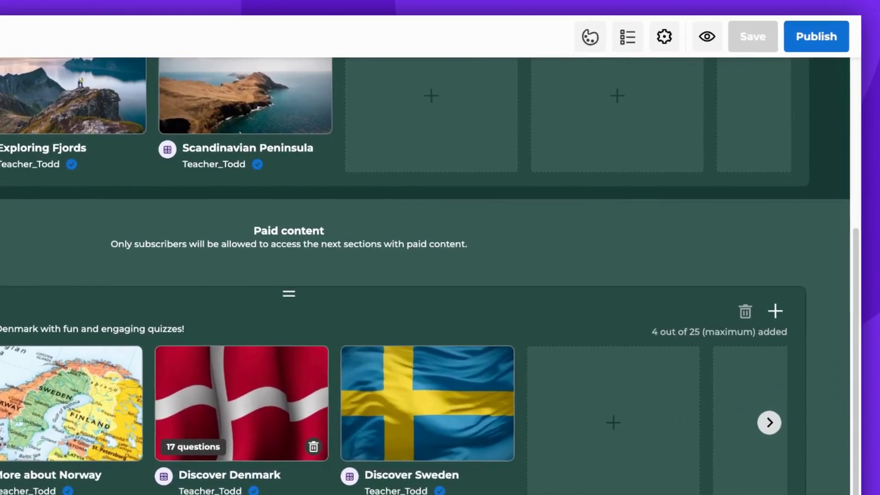
click(664, 36)
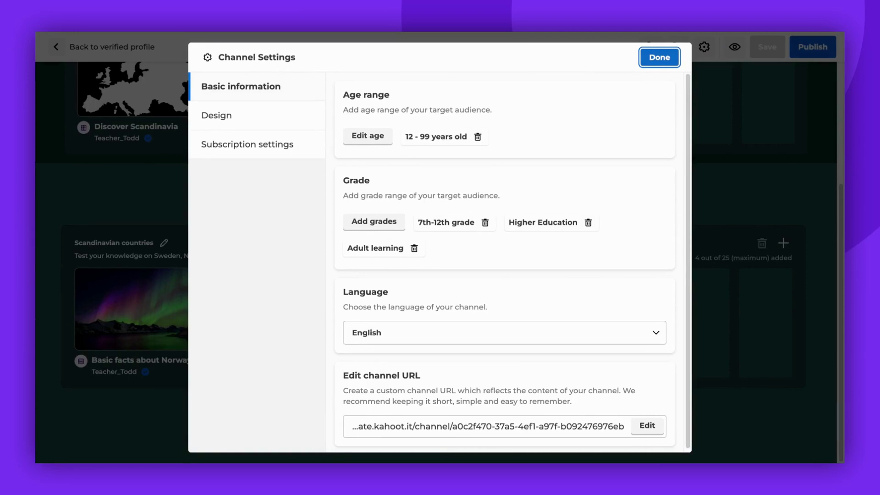
click(316, 119)
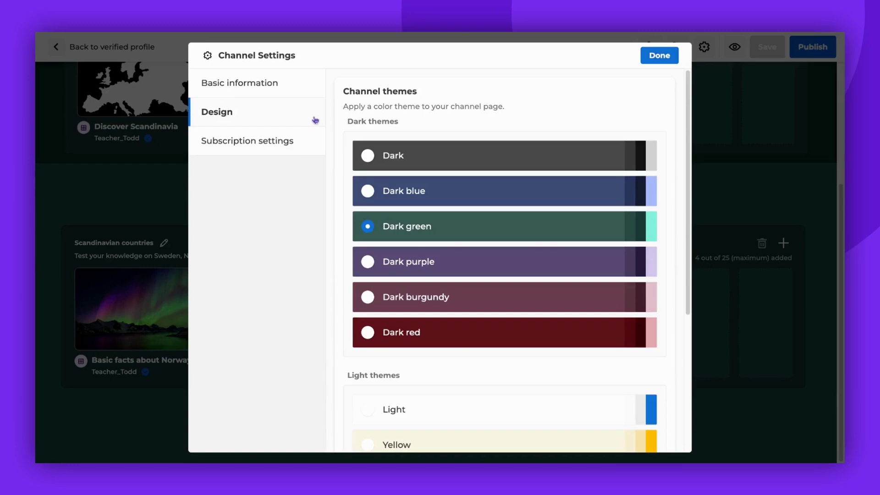
click(303, 141)
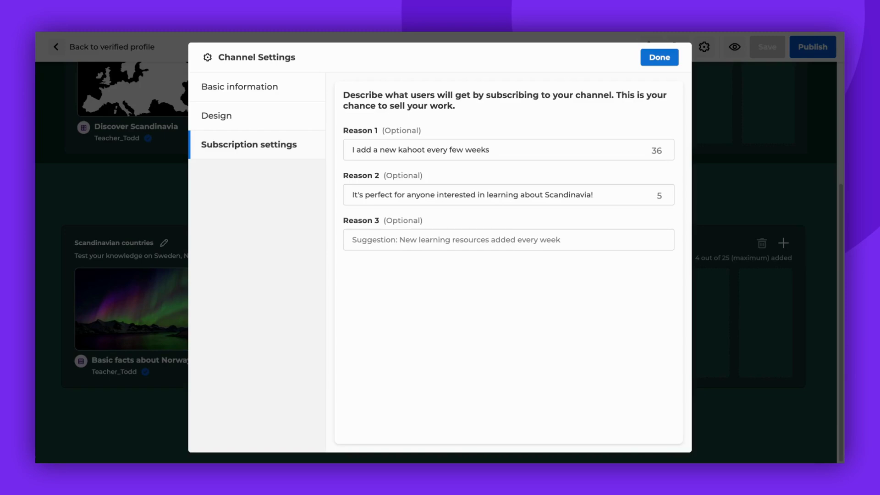
click(659, 56)
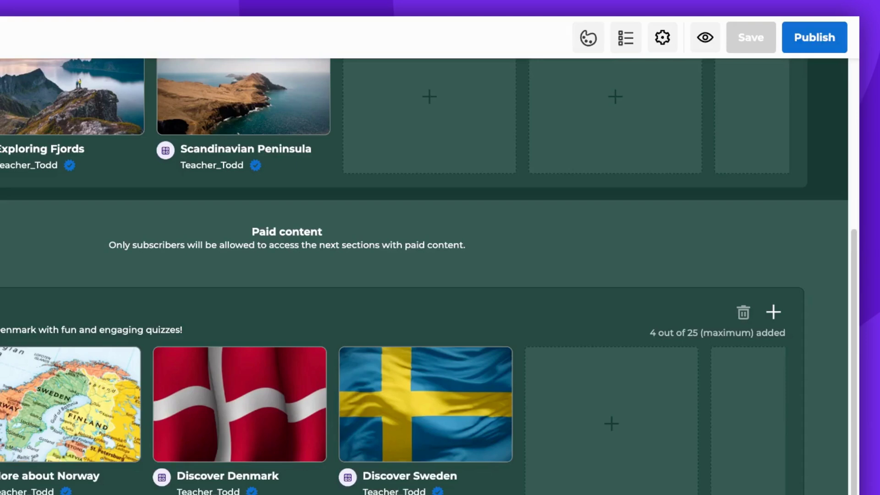
Step: Review the Creator guide's publishing requirements, then start publishing the channel
click(626, 38)
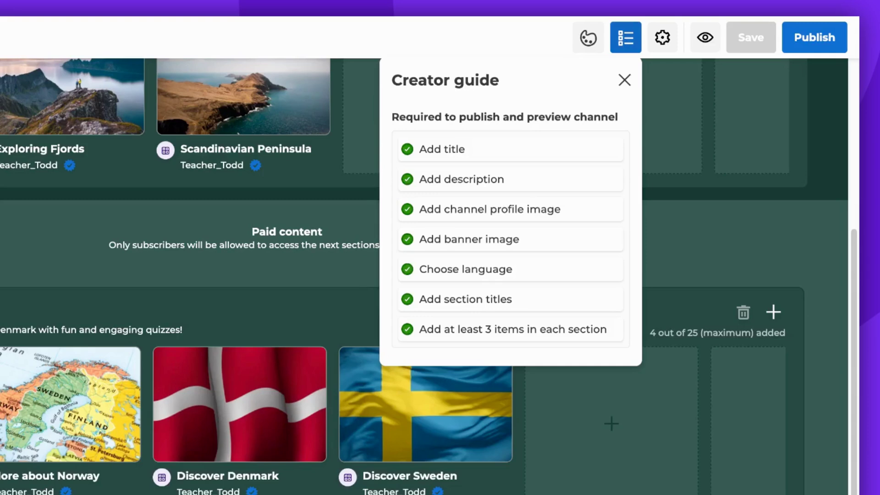
key(Escape)
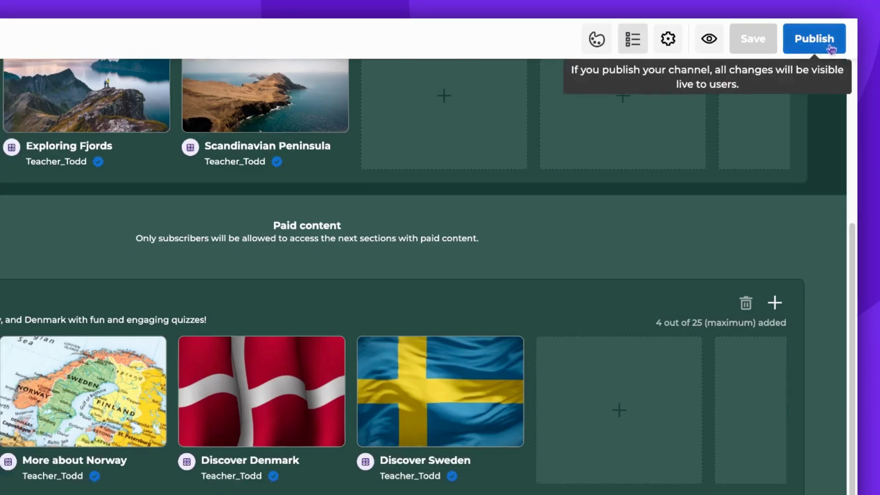
click(830, 46)
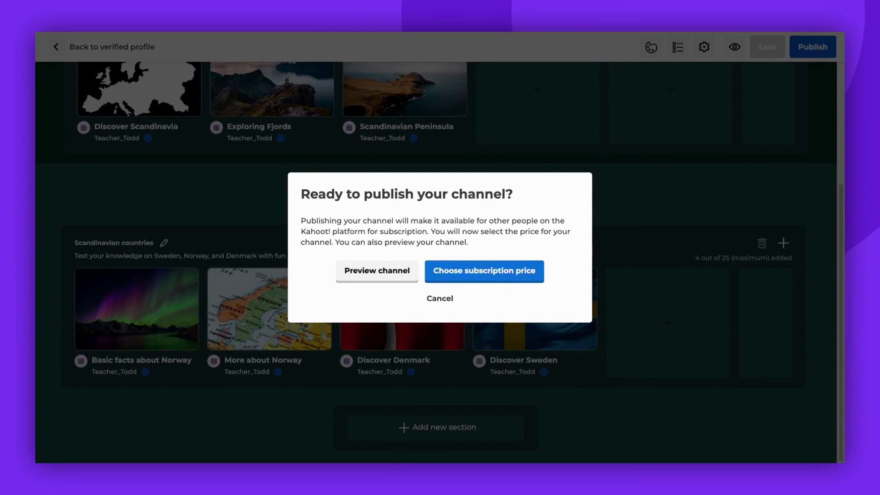
Step: Choose the Tier 1 subscription at EUR 4.99/month and accept the Marketplace terms
click(522, 275)
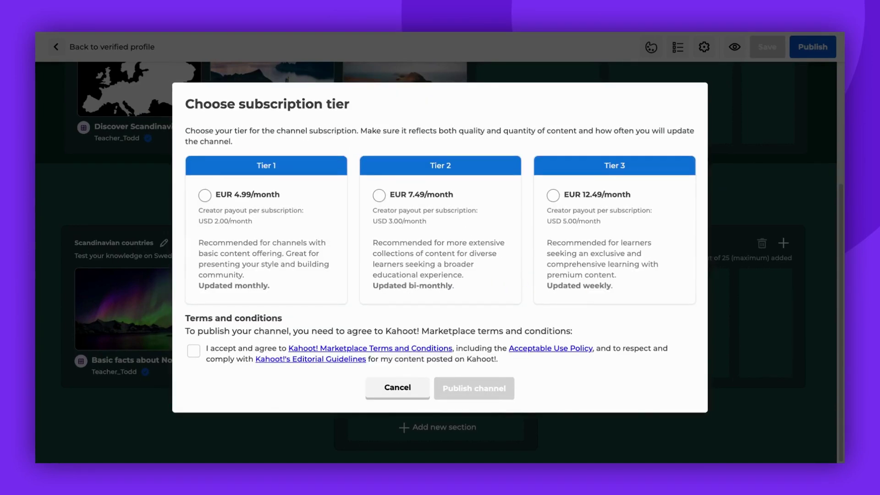
click(206, 196)
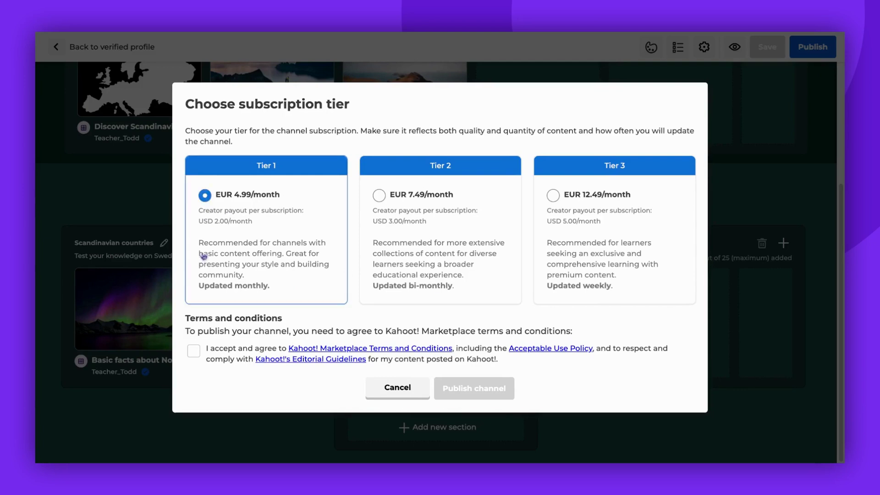
click(193, 352)
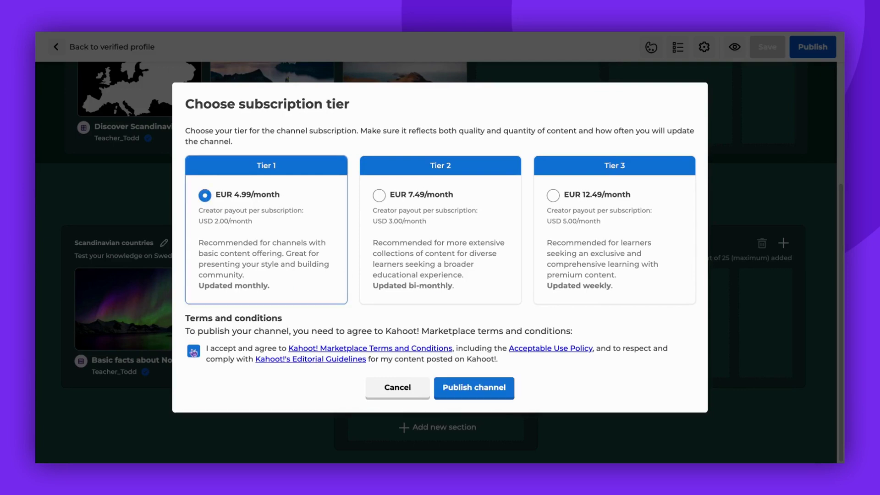